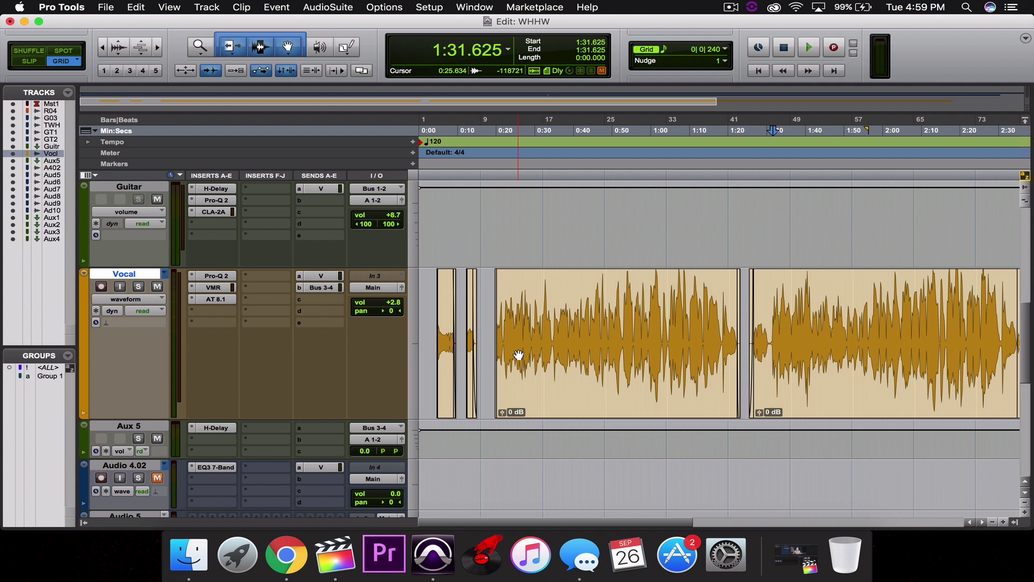
Step: Place the playback cursor at 2:08.750 in the vocal and reduce the displayed height of the audio waveforms
click(919, 128)
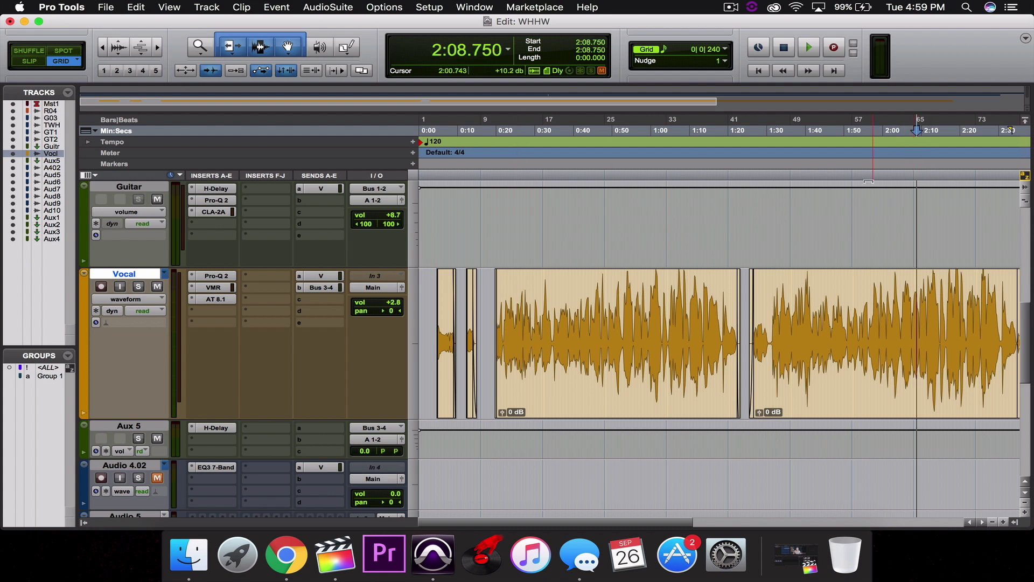
drag(578, 521, 635, 511)
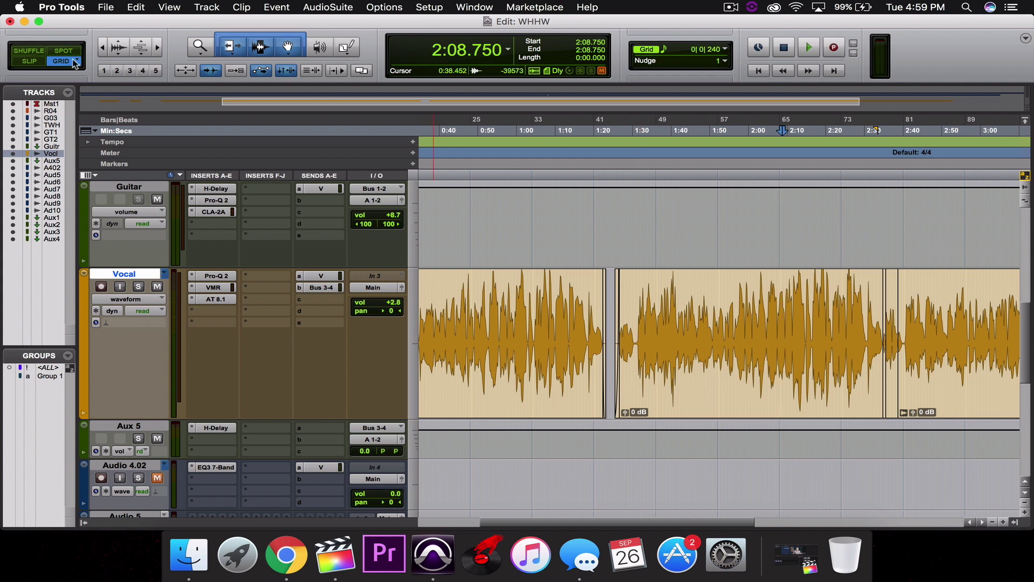
click(120, 50)
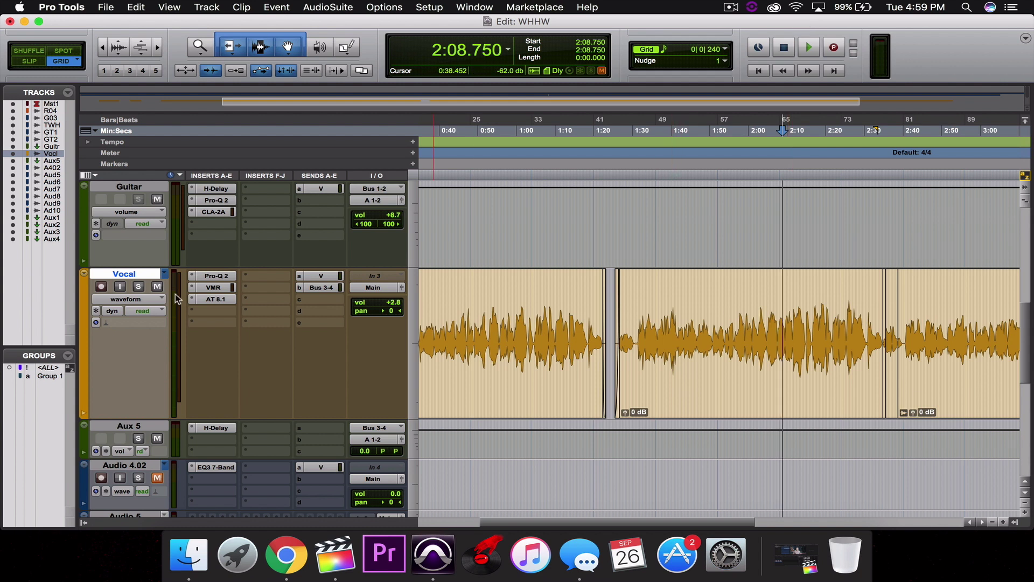
Step: Open the Virtual Mix Rack insert on the Vocal track and place its window clear of the vocal clip's playback position
click(212, 287)
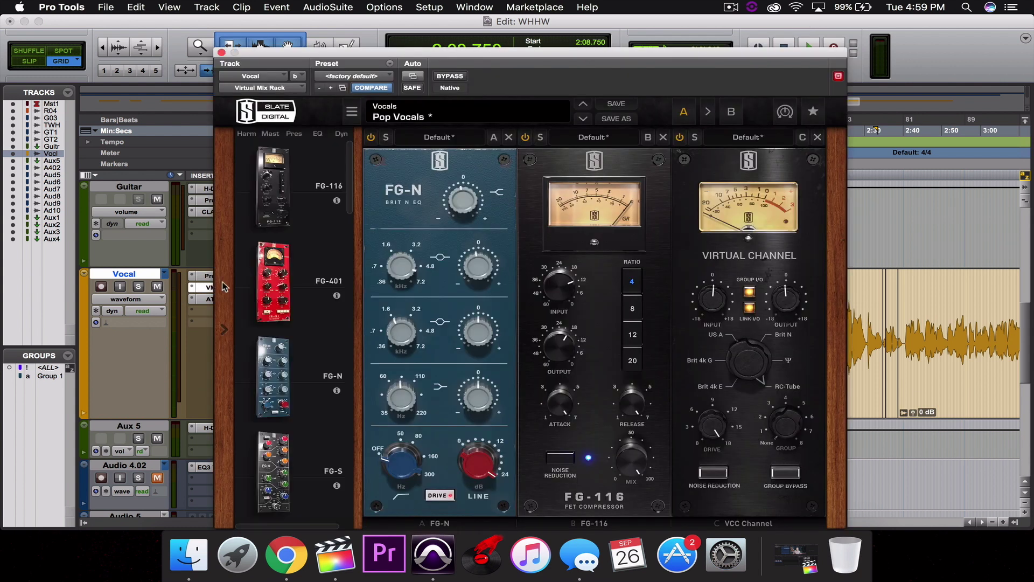
drag(647, 63, 576, 40)
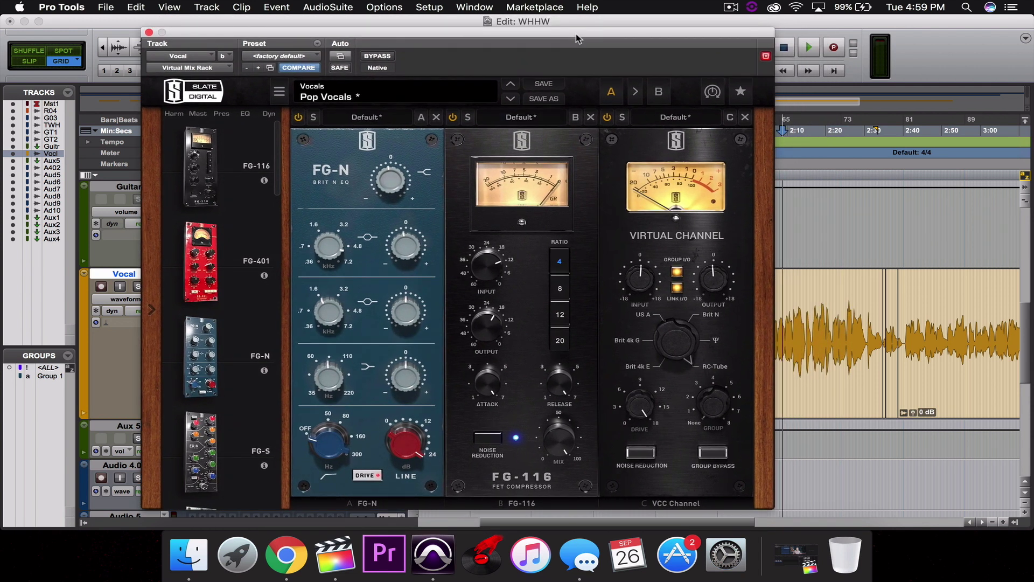
drag(523, 150, 523, 150)
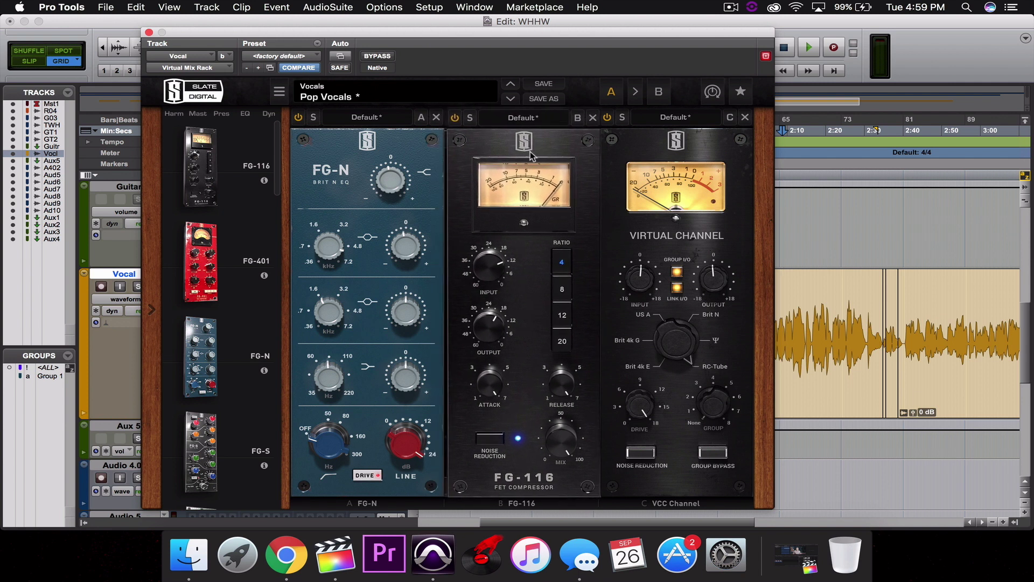
mouse_move(491, 388)
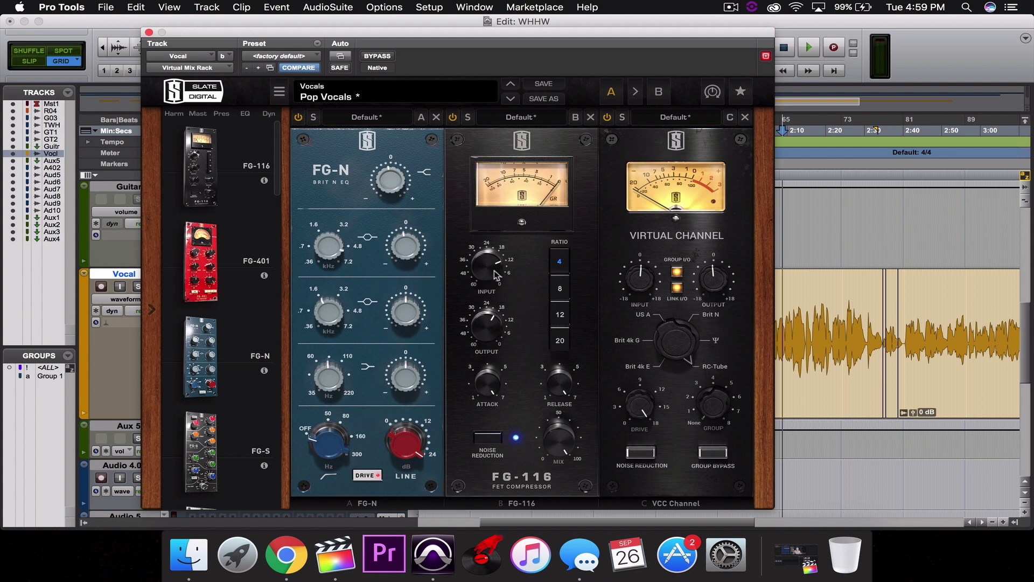
mouse_move(496, 275)
drag(205, 34, 68, 30)
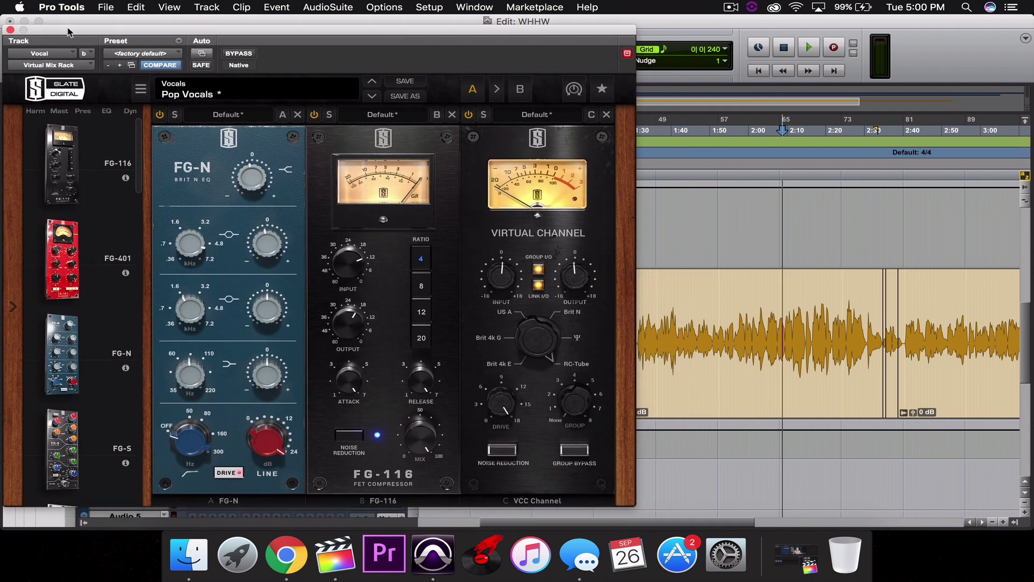
drag(68, 31, 43, 35)
drag(186, 37, 187, 35)
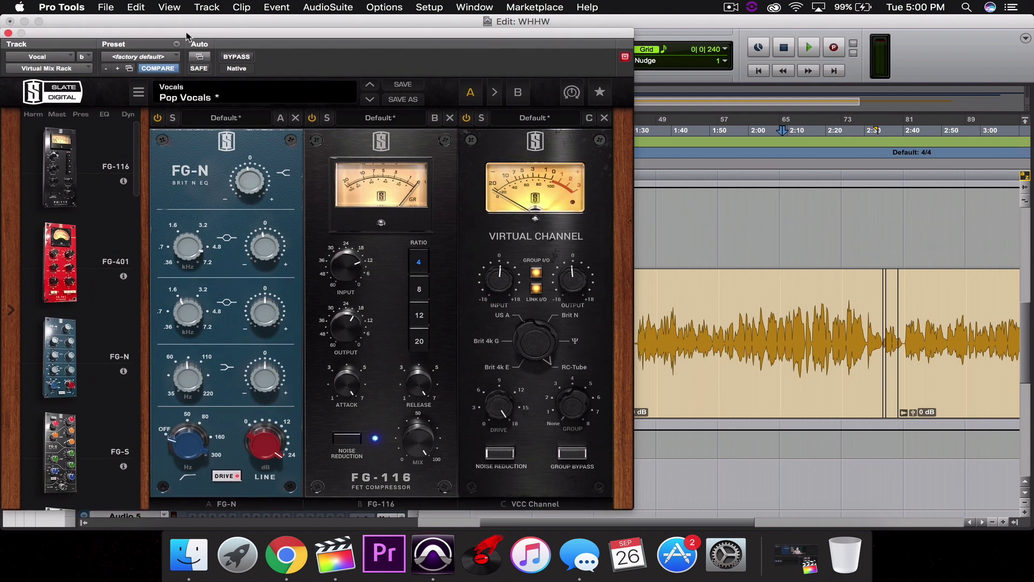
Step: Play the vocal from 2:08.000 to audition the FG-116 compressor, and stop playback
click(784, 127)
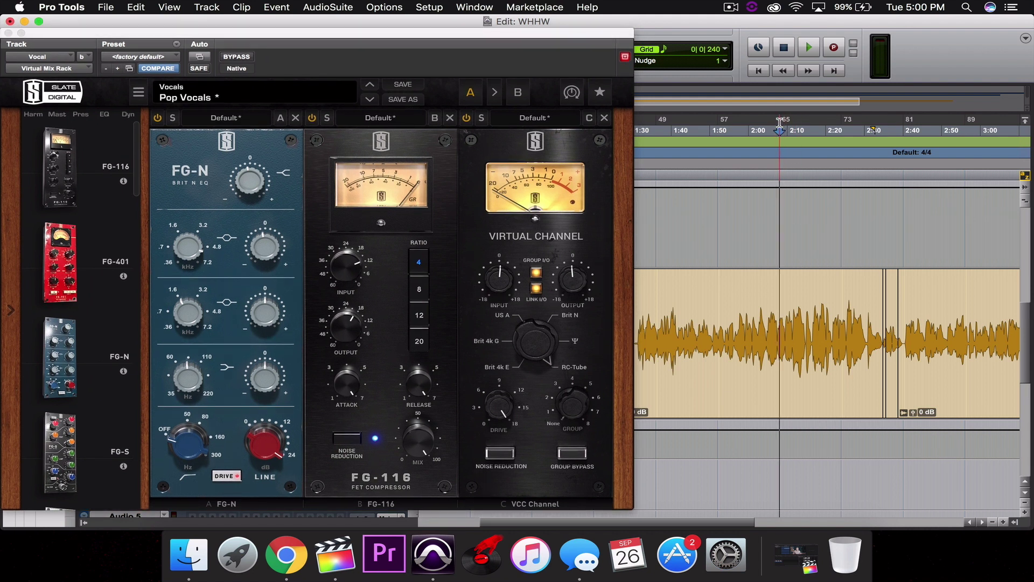
key(space)
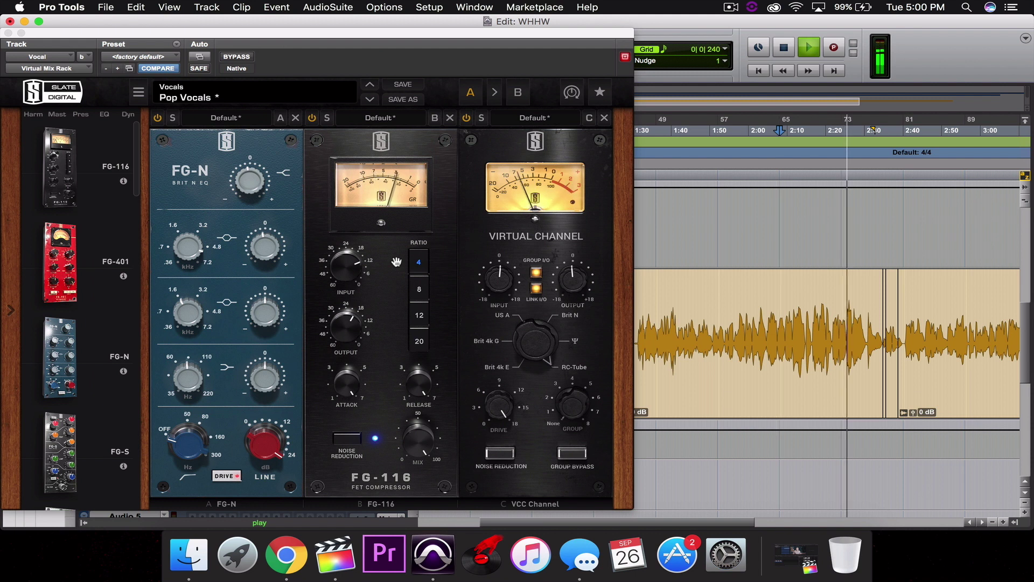
key(space)
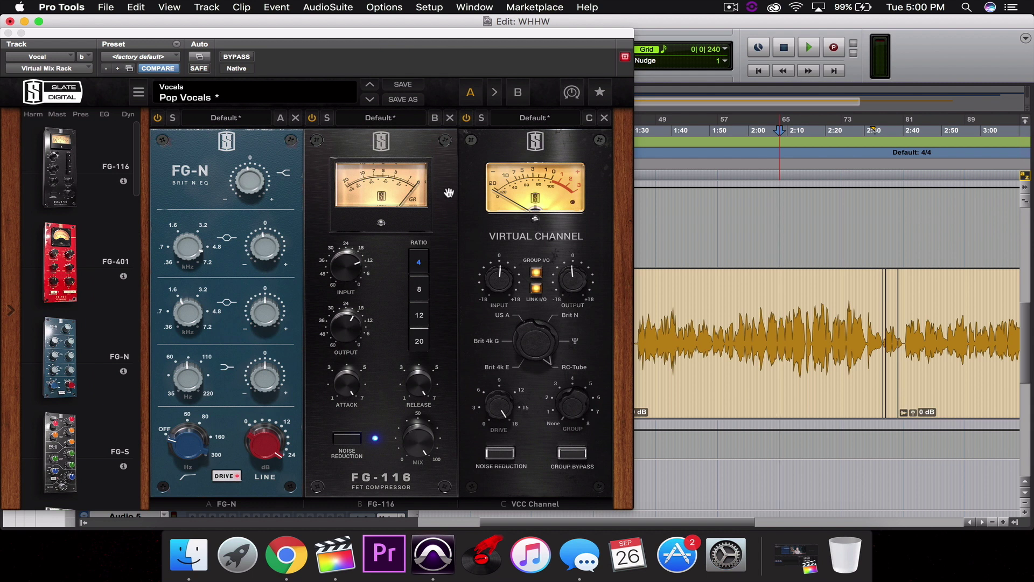
Step: Set the FG-116 compressor's input to -18.9 dB and reposition the plug-in window beside the vocal clips
click(358, 271)
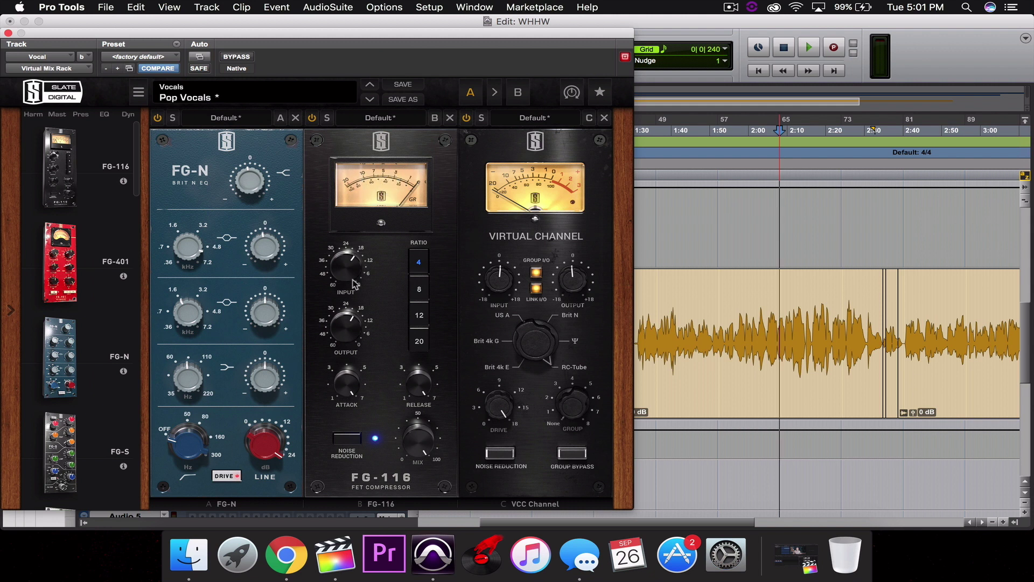
mouse_move(364, 270)
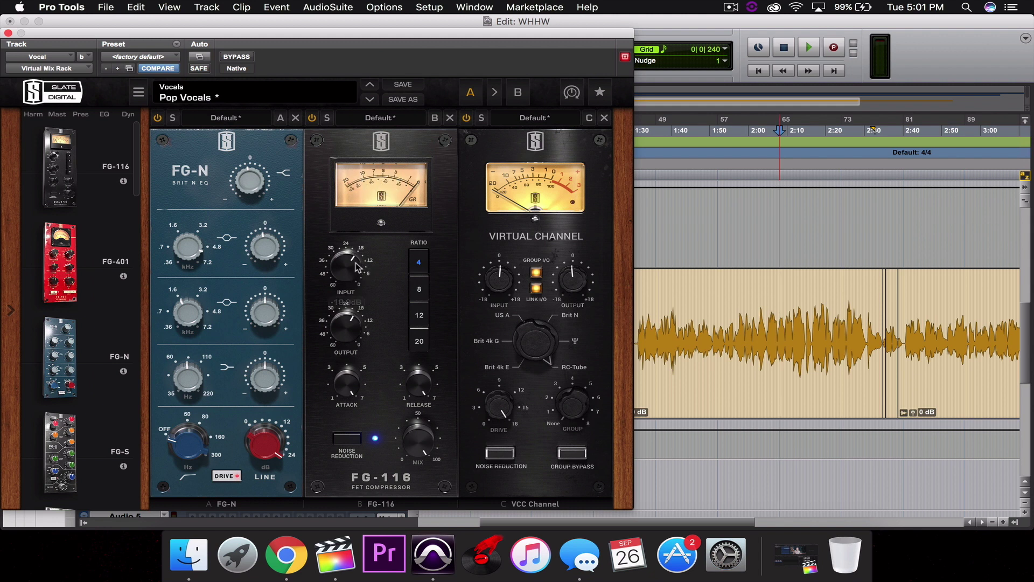
mouse_move(346, 328)
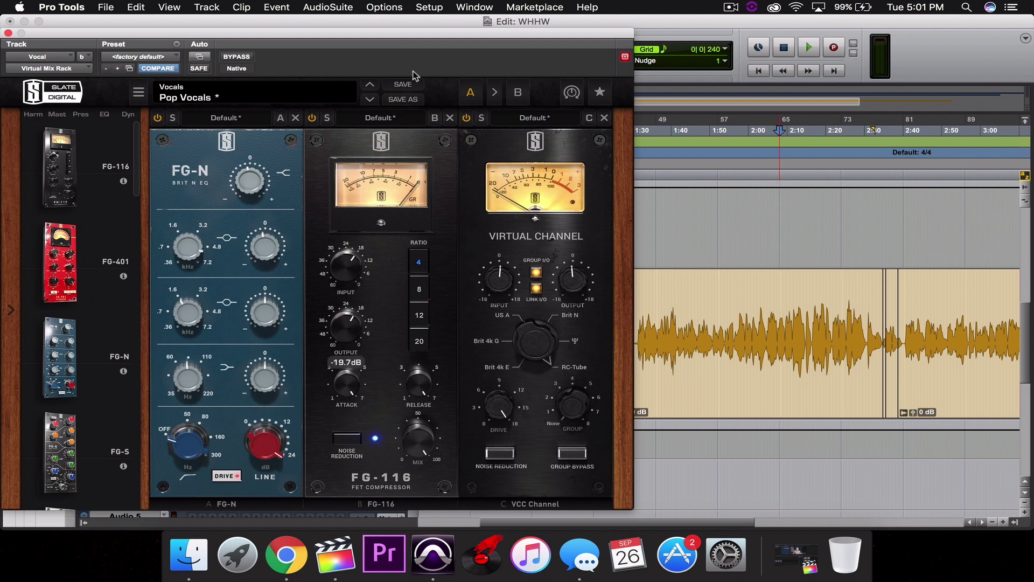
drag(439, 33, 792, 27)
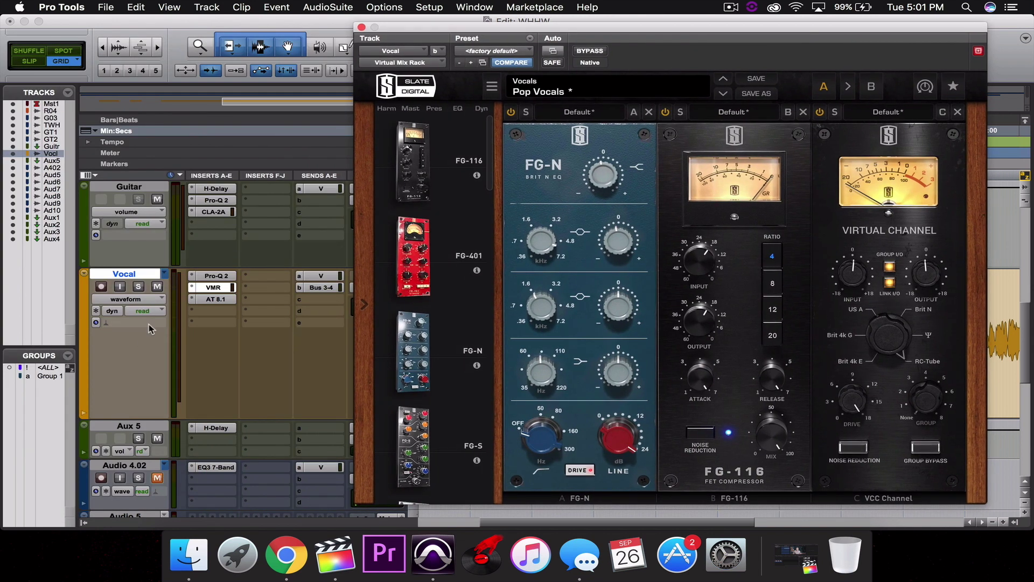
drag(560, 32, 236, 33)
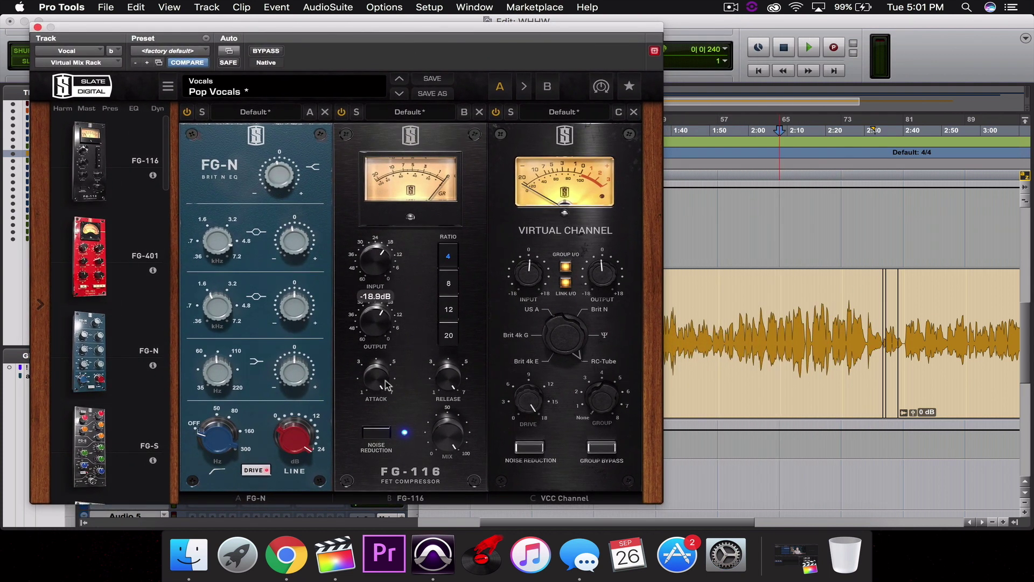
mouse_move(381, 386)
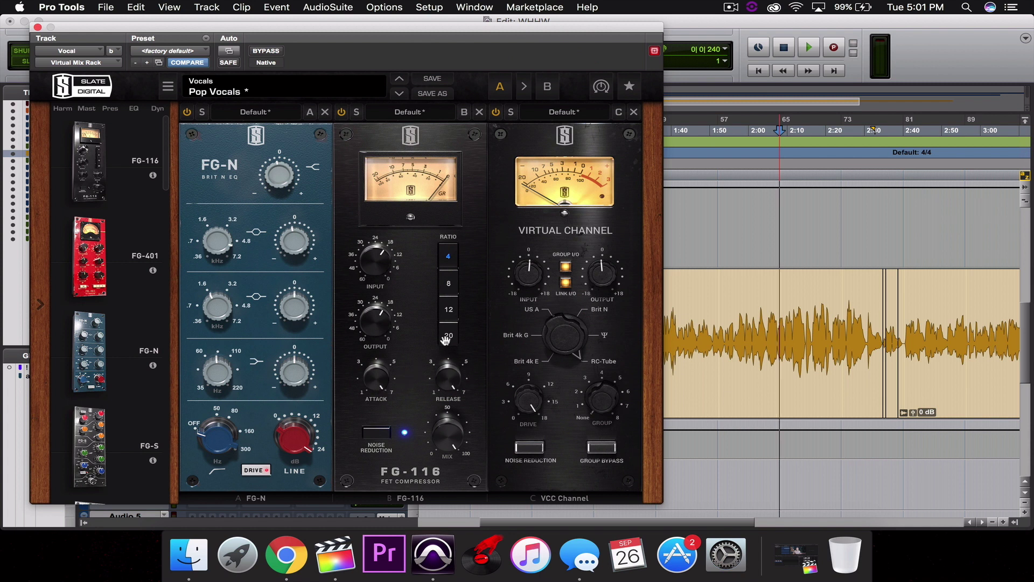
mouse_move(445, 387)
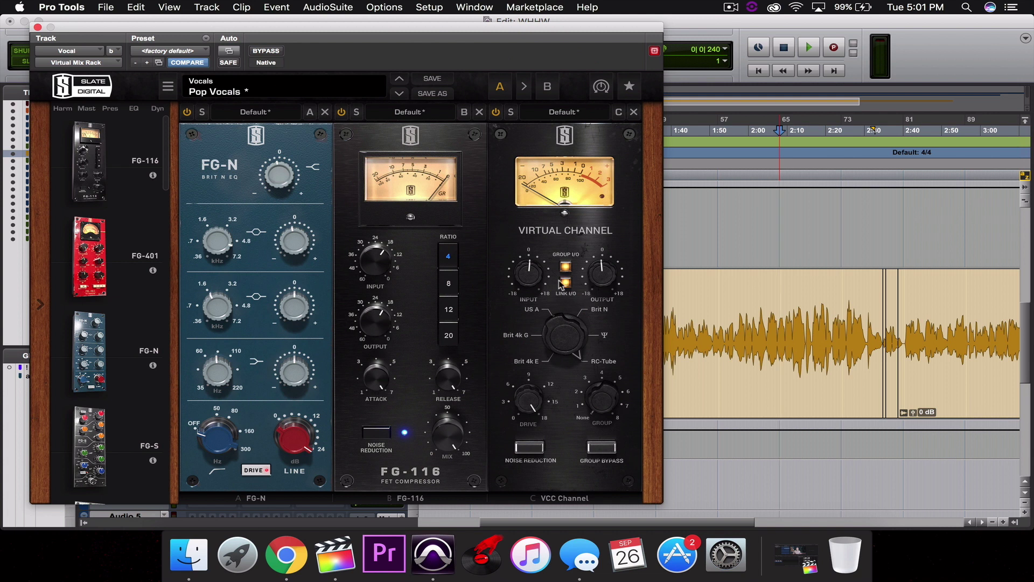
mouse_move(380, 264)
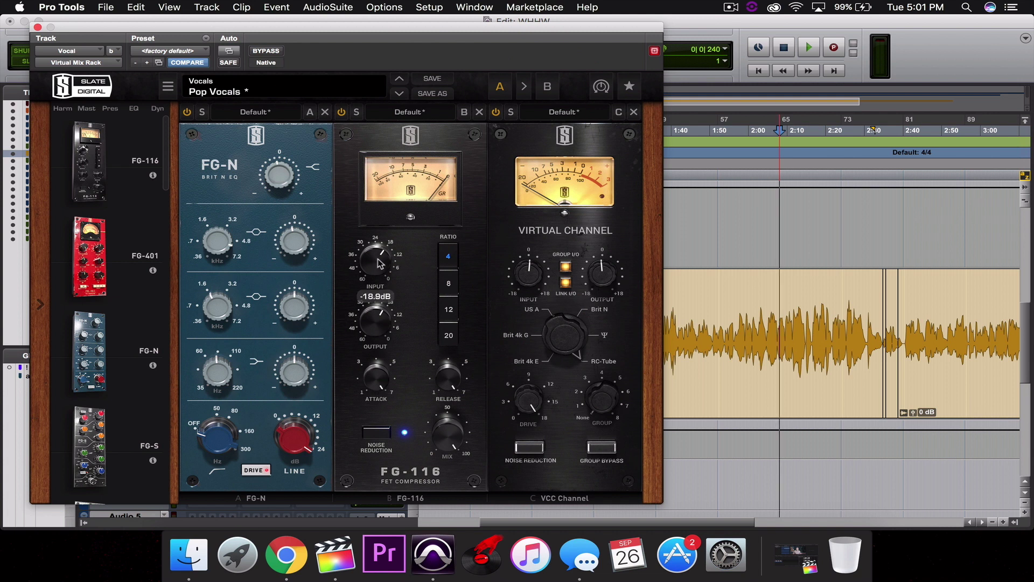
Step: During playback, set the FG-116 compressor's attack to 3.94 and its input to -21.5 dB
key(space)
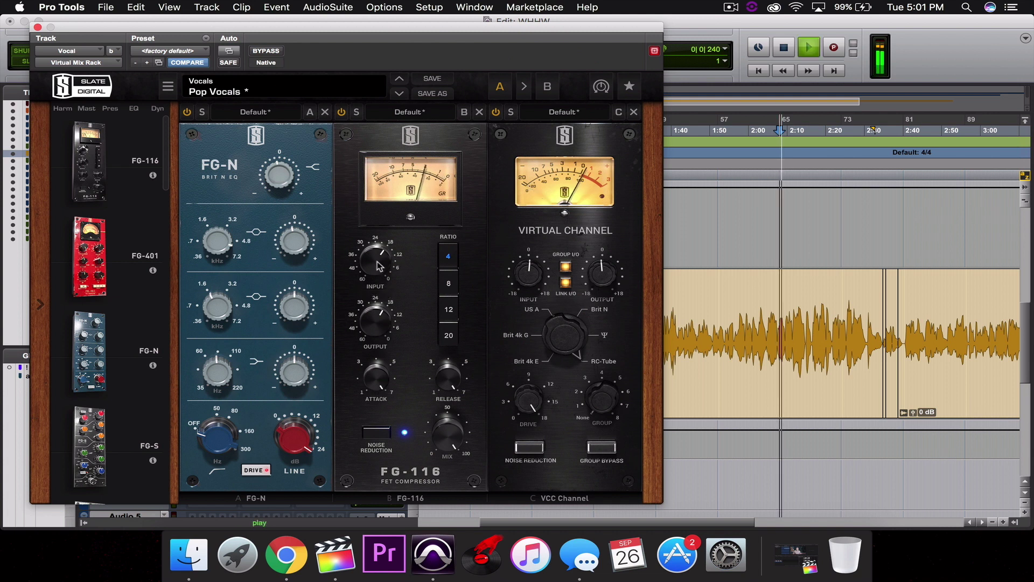
drag(380, 266, 375, 272)
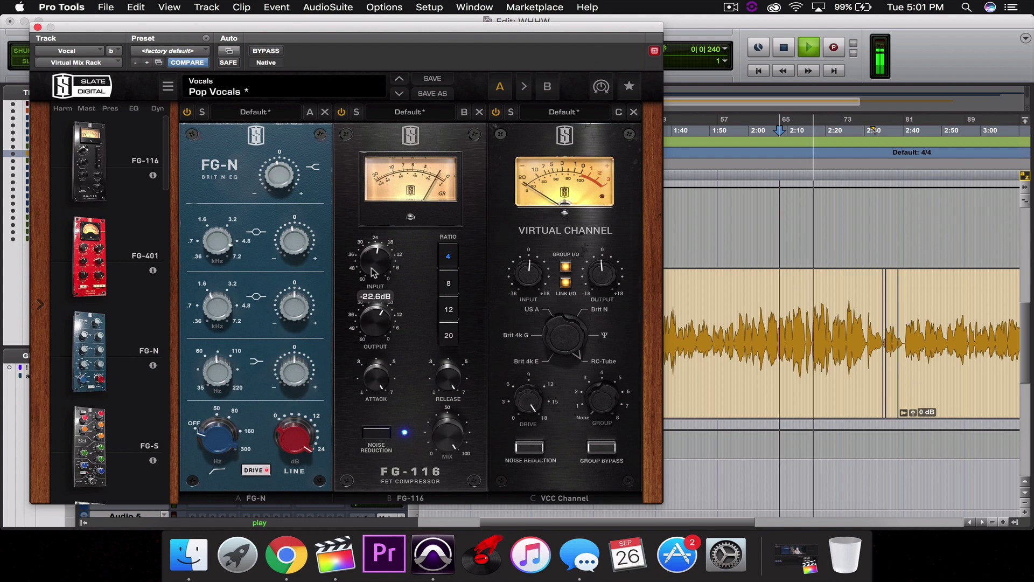
drag(376, 378, 347, 424)
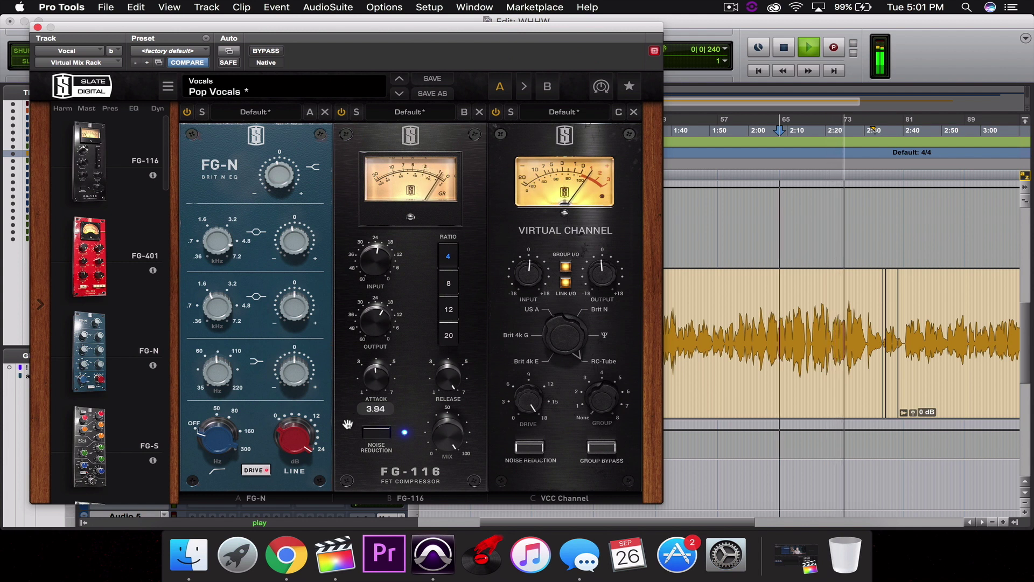
mouse_move(386, 264)
scroll(385, 264, up, 2)
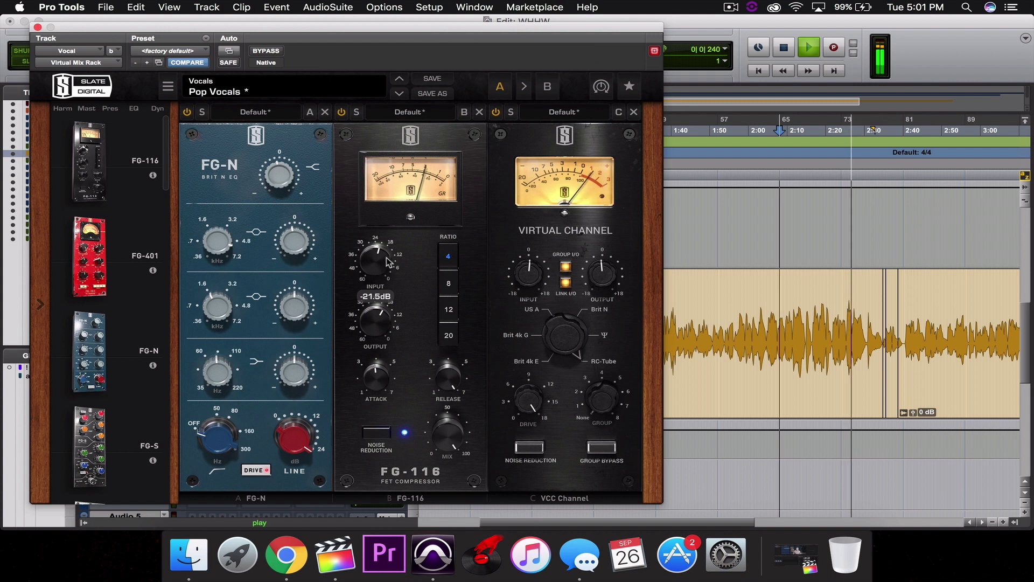
Step: Set the FG-116 compressor's release to 5.32 and stop playback
mouse_move(434, 405)
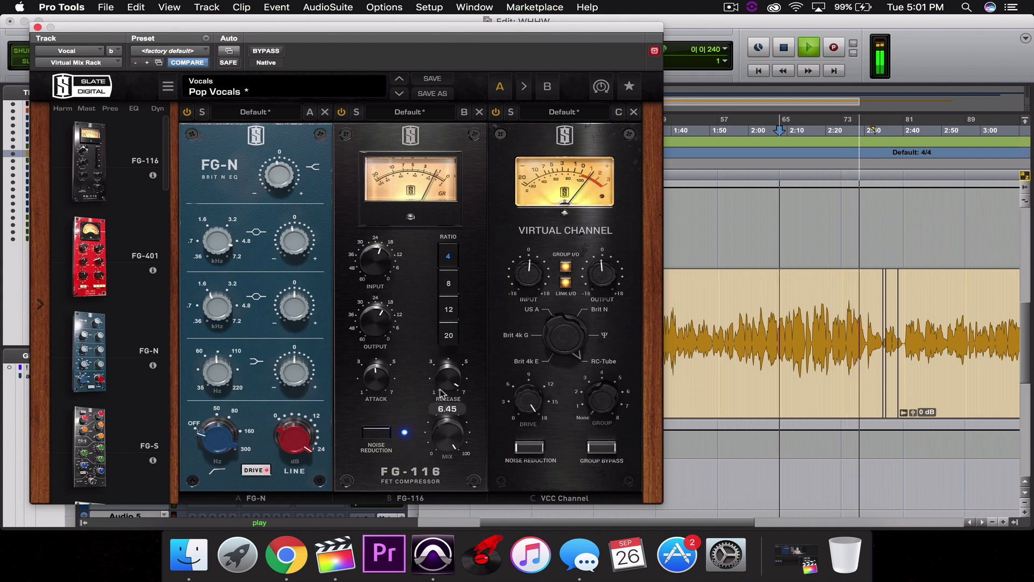
scroll(433, 407, down, 1)
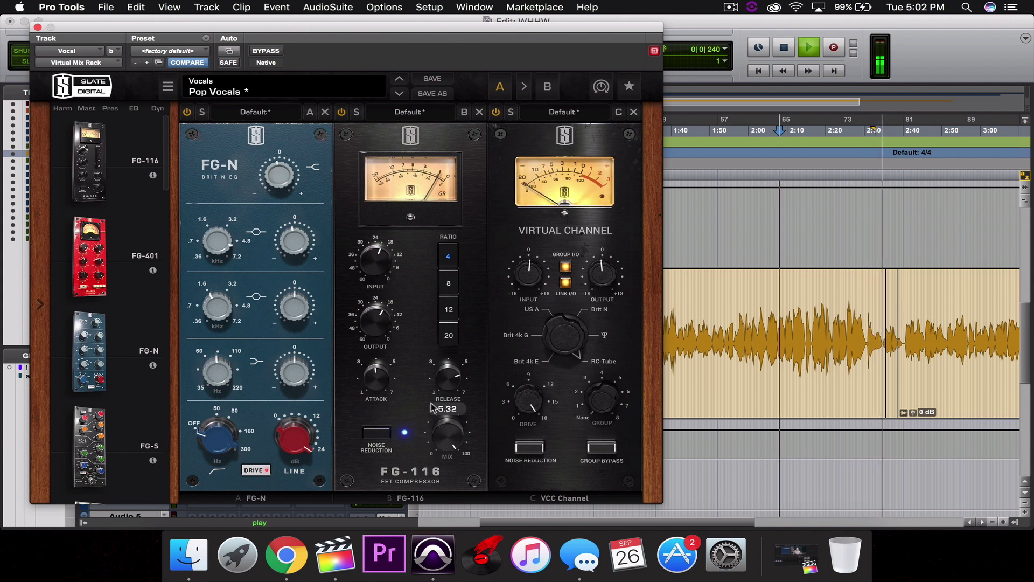
key(space)
Step: Replay the vocal from 2:08.000, comparing the sound with the FG-116 module bypassed and enabled, and stop with it enabled
key(space)
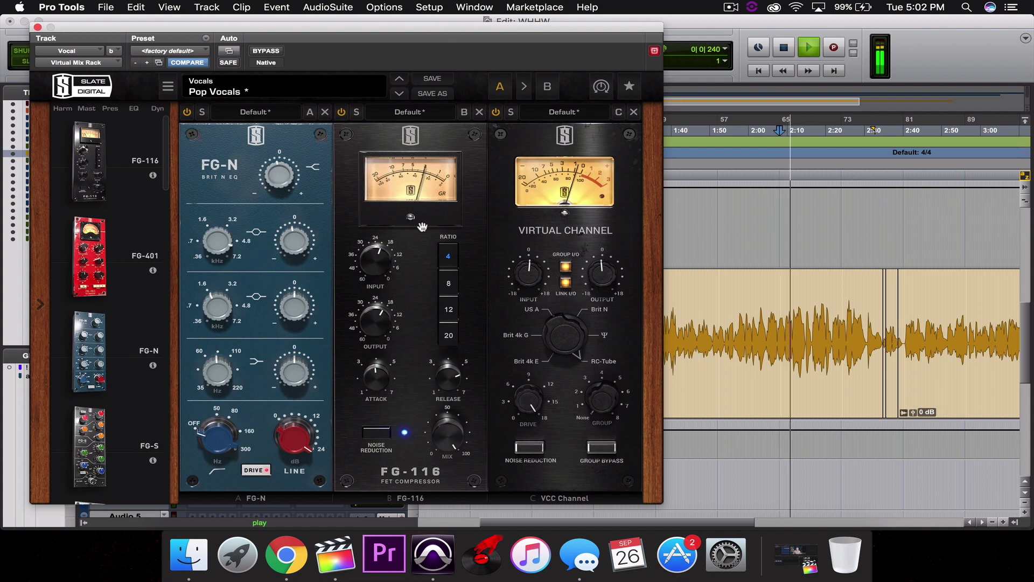
click(342, 112)
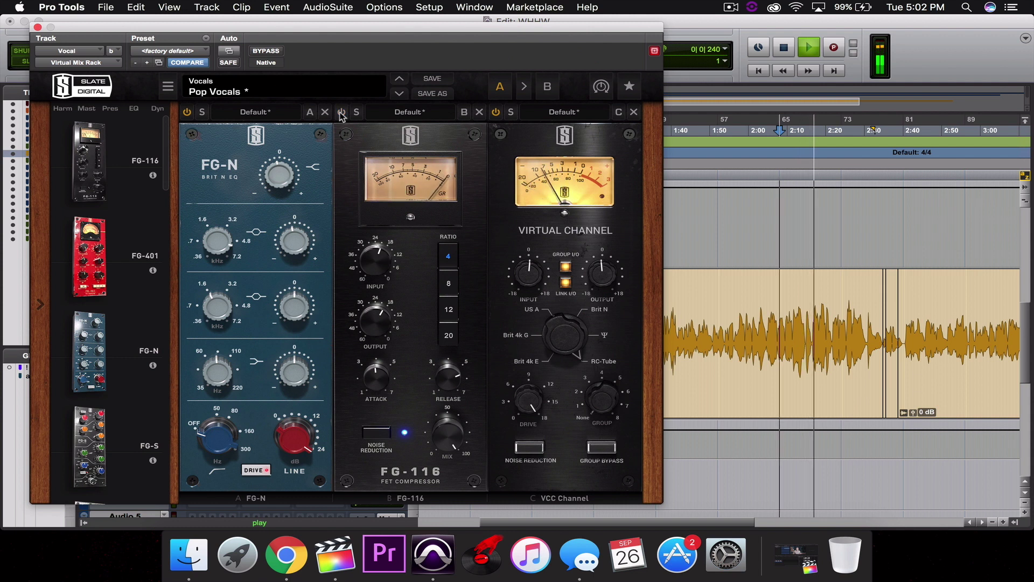
click(341, 112)
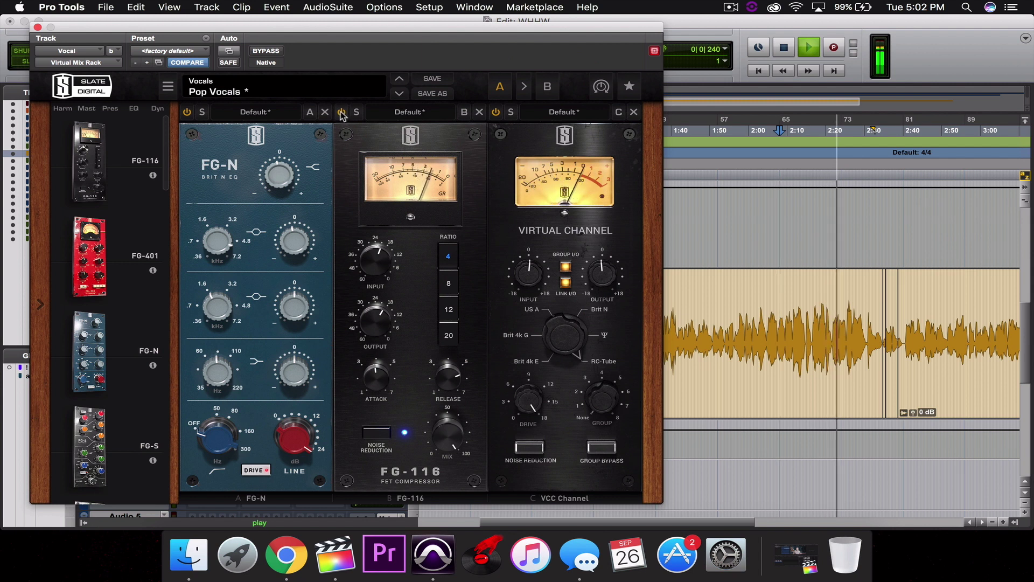
click(341, 113)
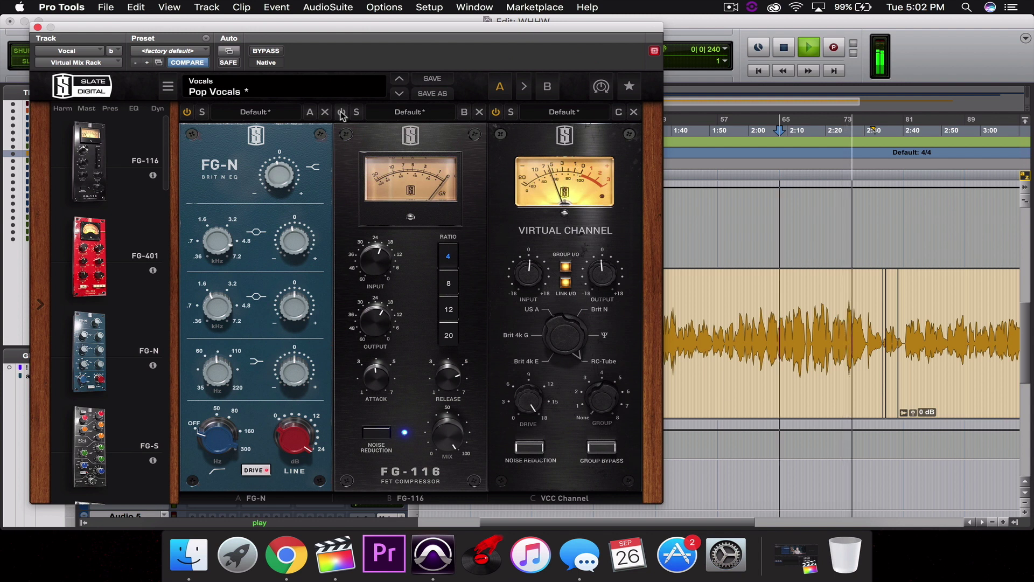
click(341, 112)
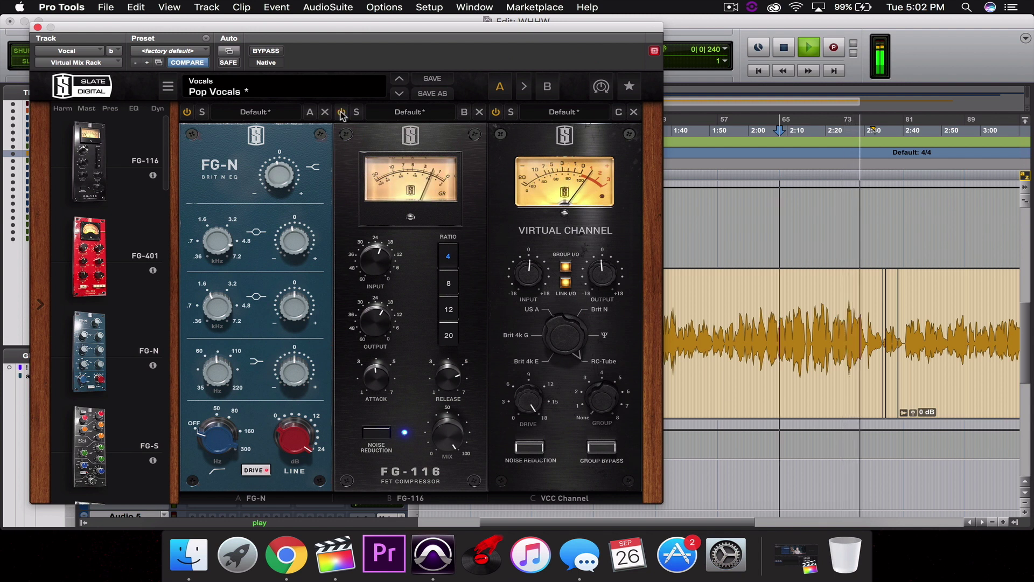
key(space)
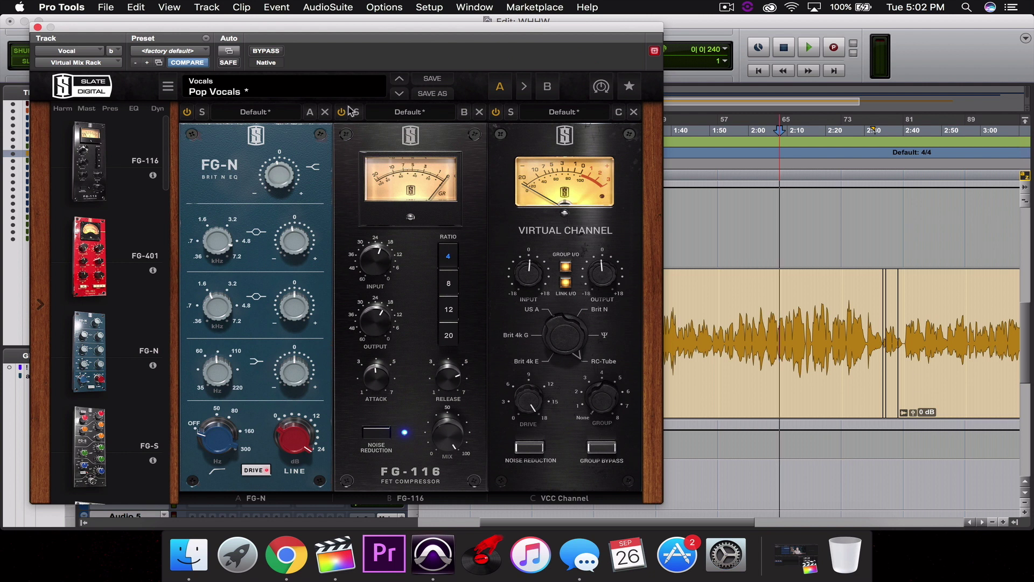
Step: Close the Virtual Mix Rack window and bring the start of the session timeline into view
click(39, 27)
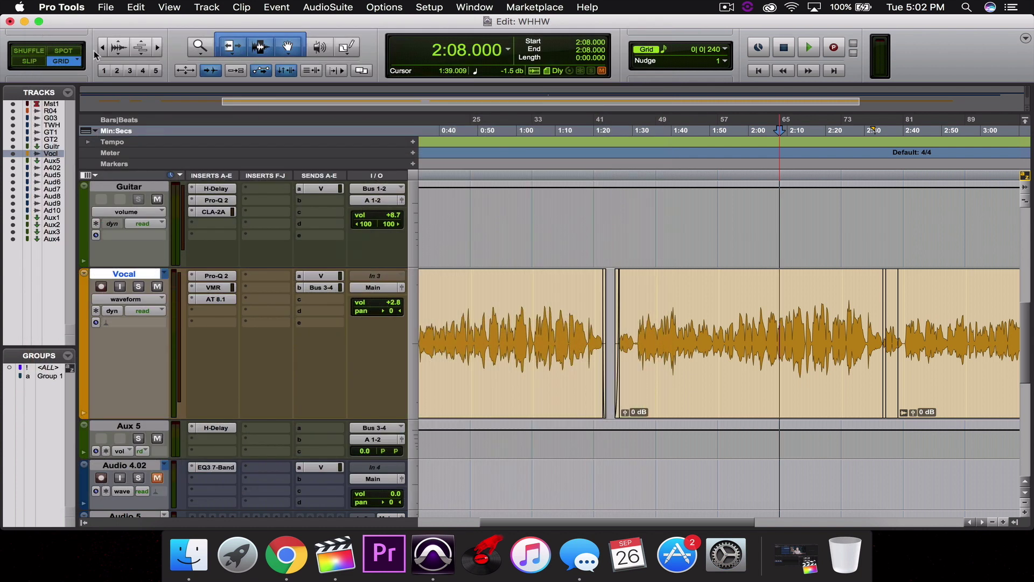
drag(709, 522, 722, 524)
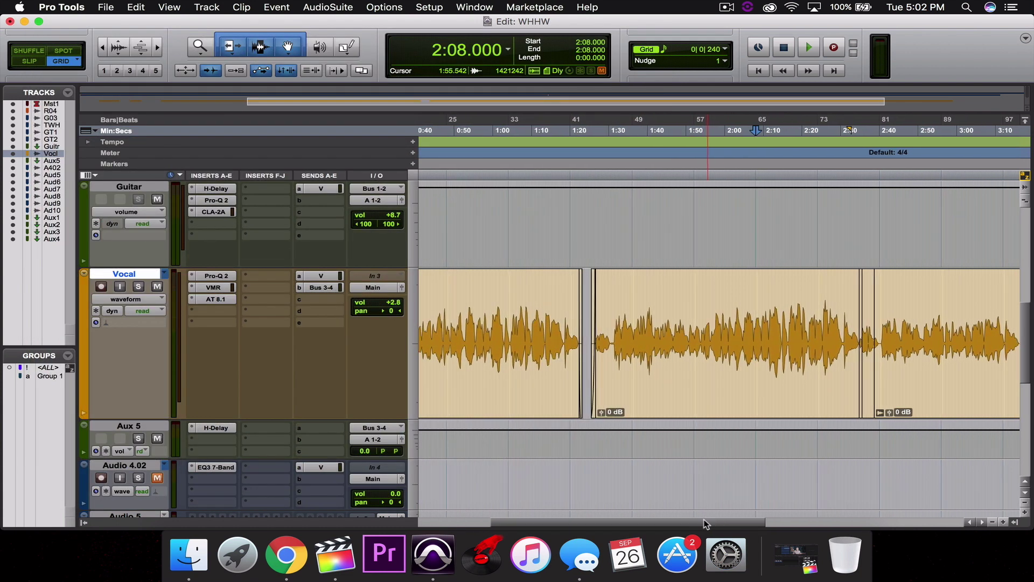
drag(702, 522, 612, 528)
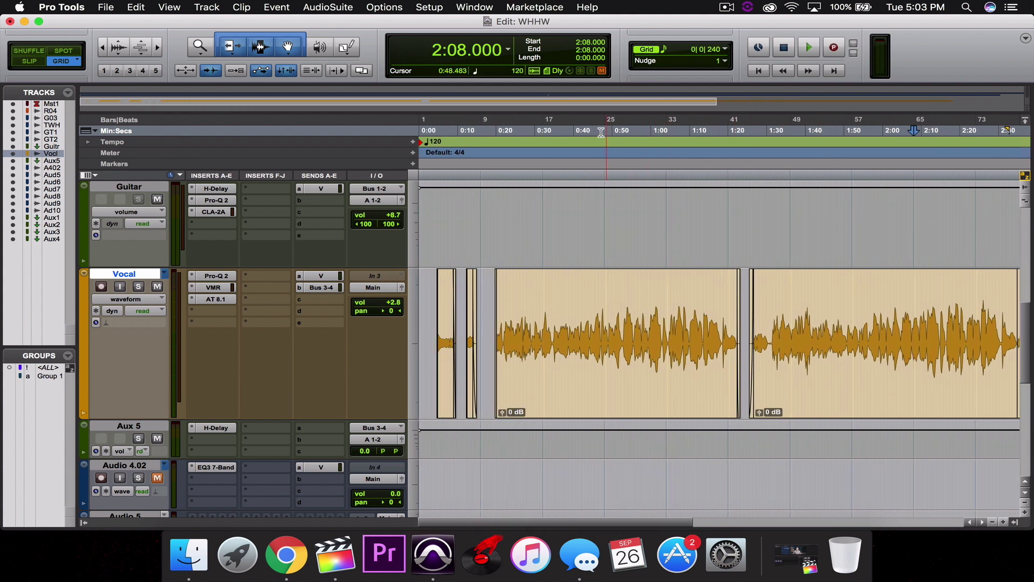
Step: Compare the vocal waveform's level in the quieter passage around 0:26 to 0:44 with the louder passage around 2:05 to 2:20
click(545, 128)
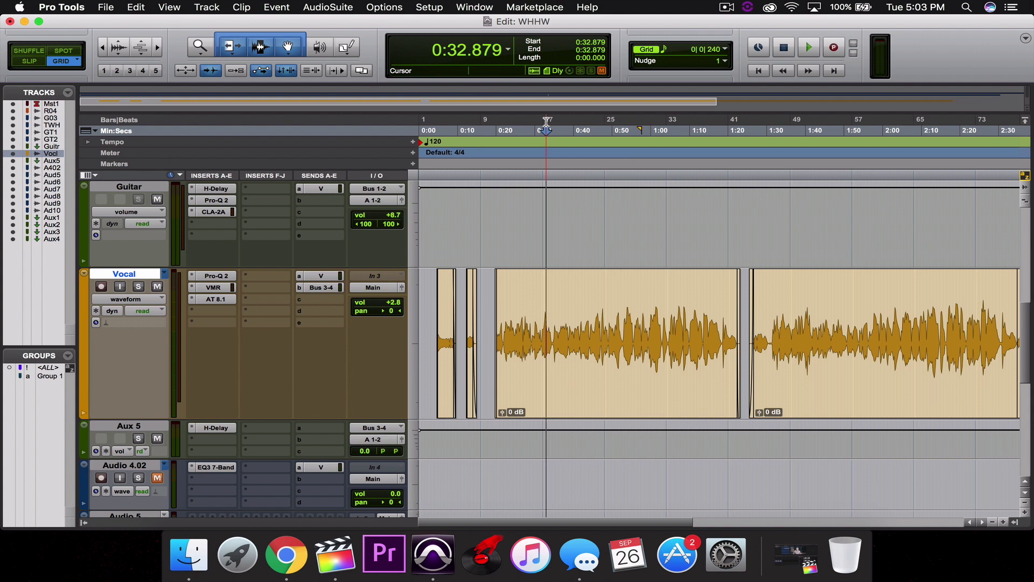
click(537, 119)
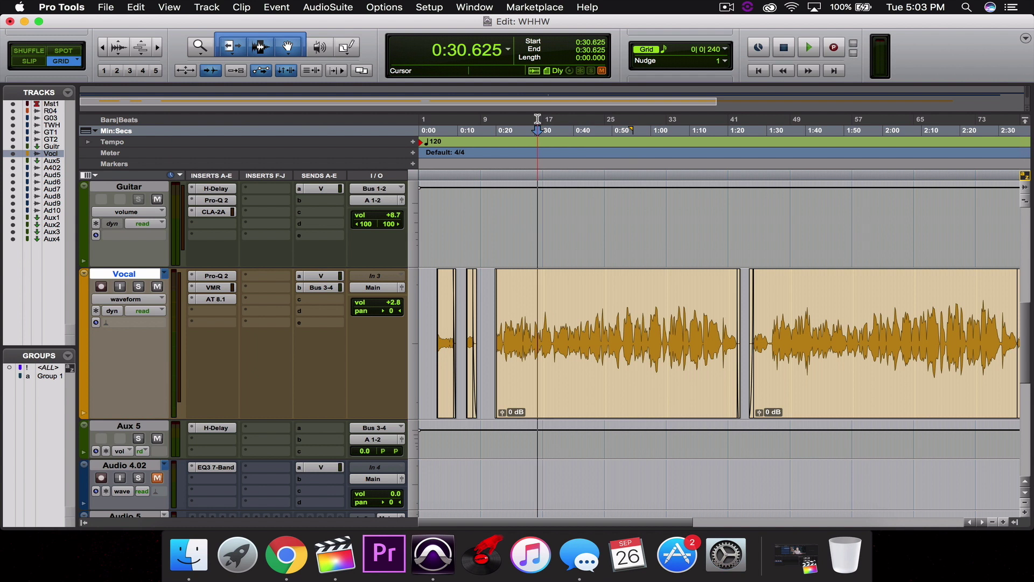
drag(522, 333, 591, 335)
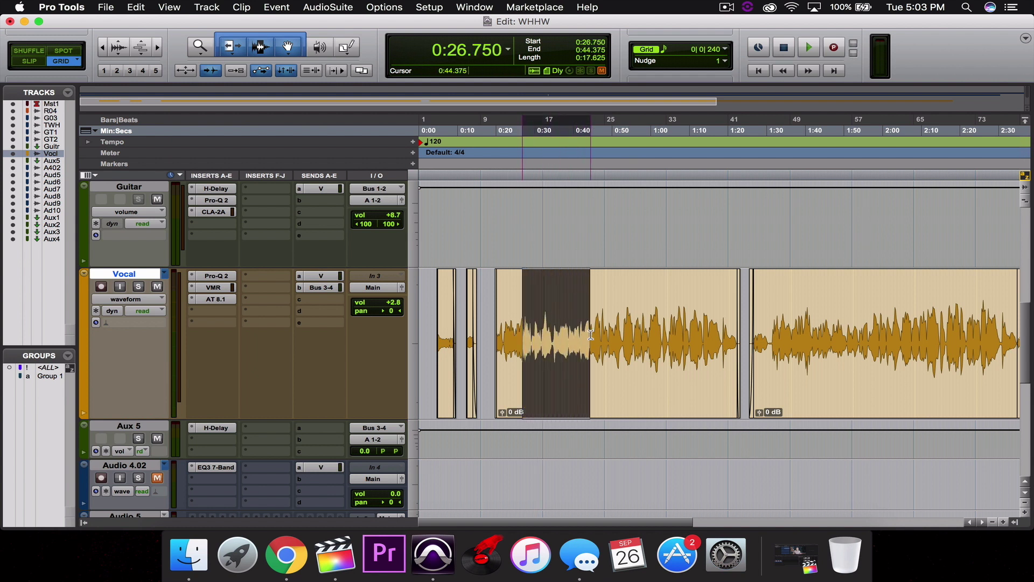
click(625, 334)
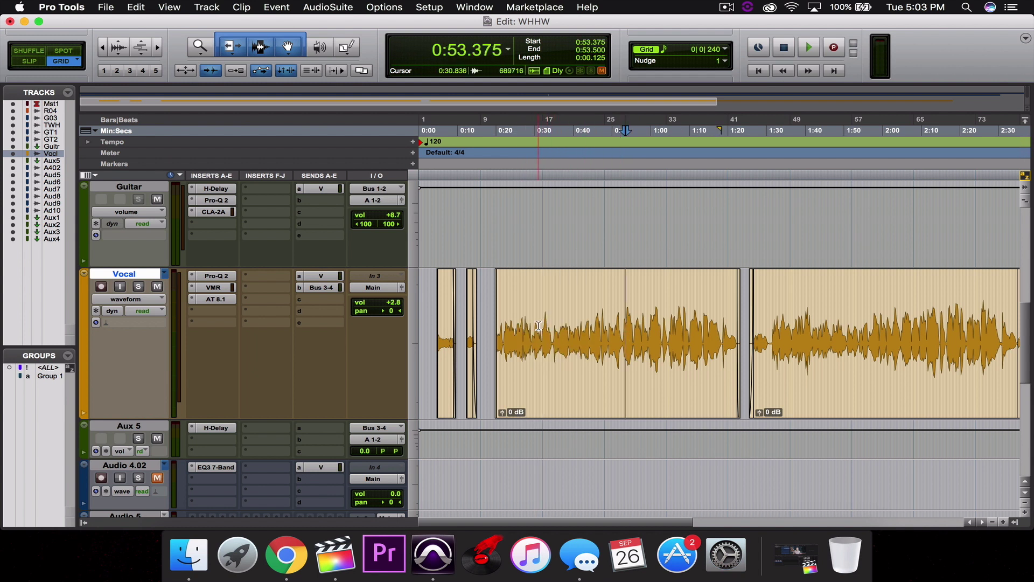
drag(541, 326, 548, 326)
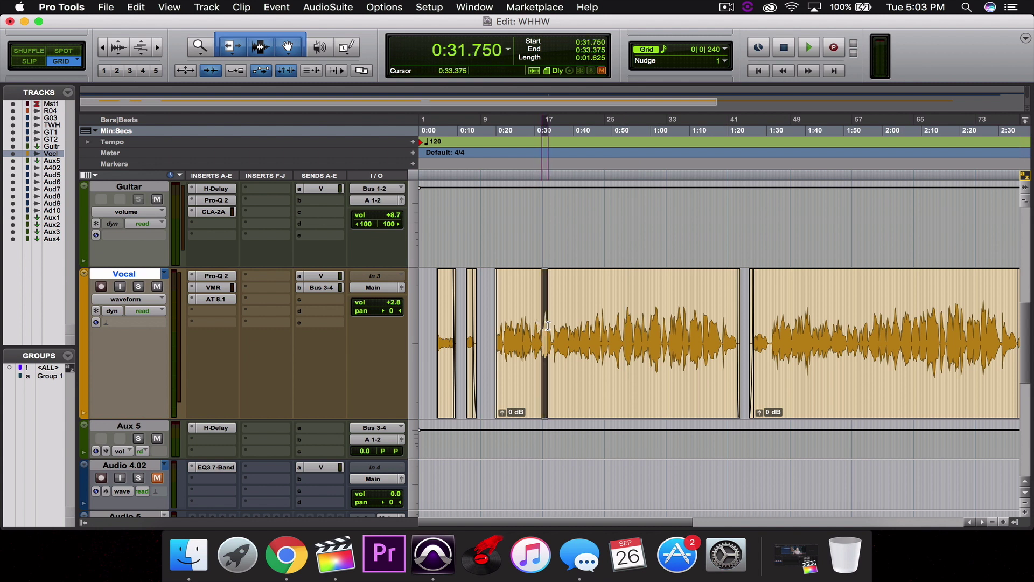
click(581, 326)
click(532, 130)
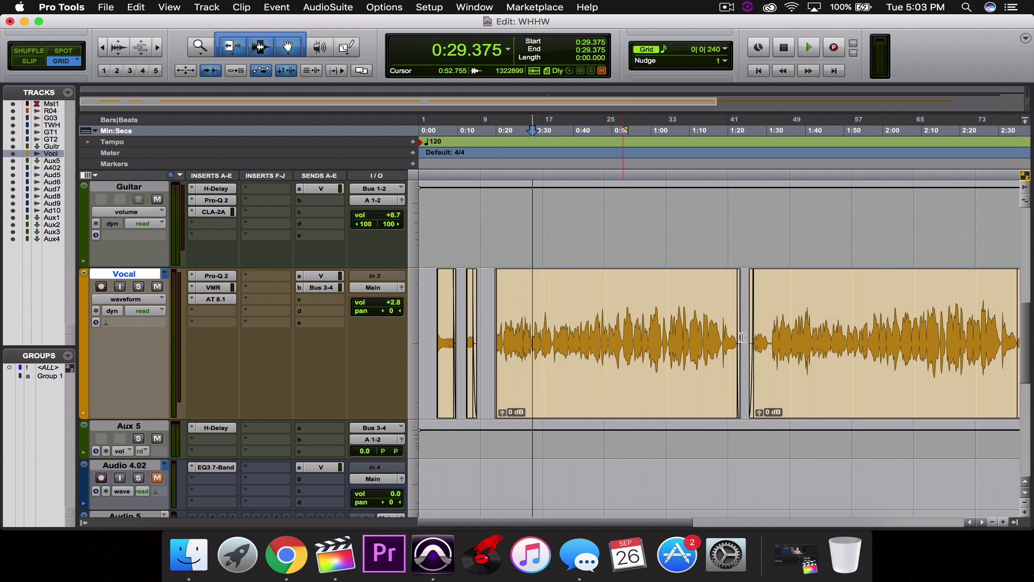
drag(905, 326, 962, 331)
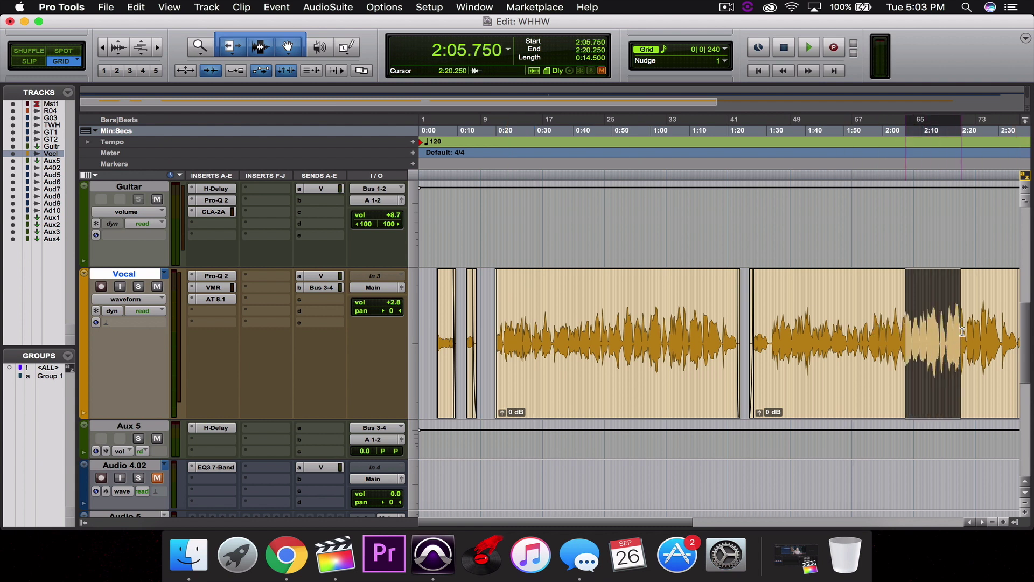
click(864, 341)
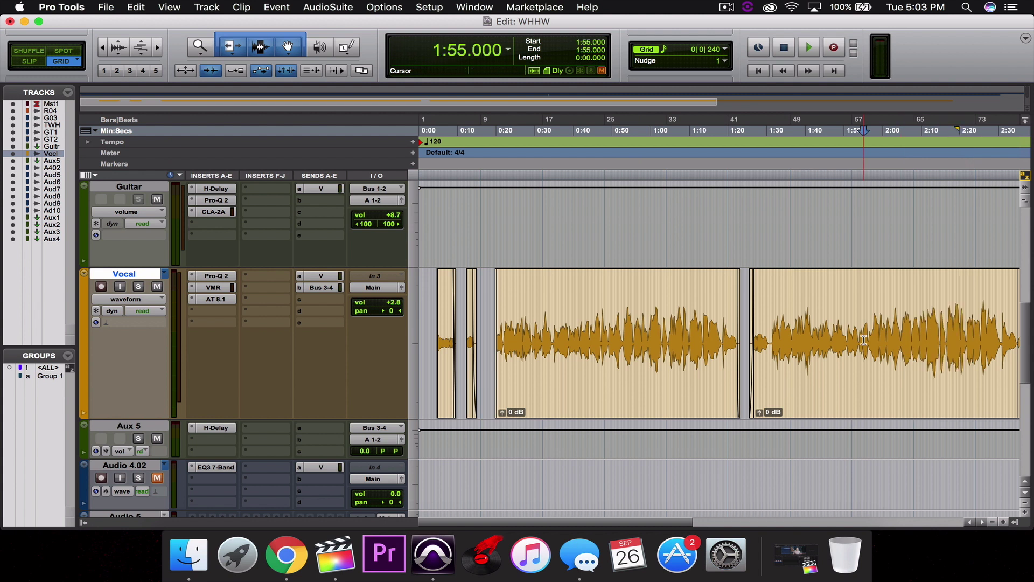
Step: Play the vocal from 0:36.250 and open its Virtual Mix Rack insert to examine the FG-116's gain reduction on the quieter passage
click(560, 130)
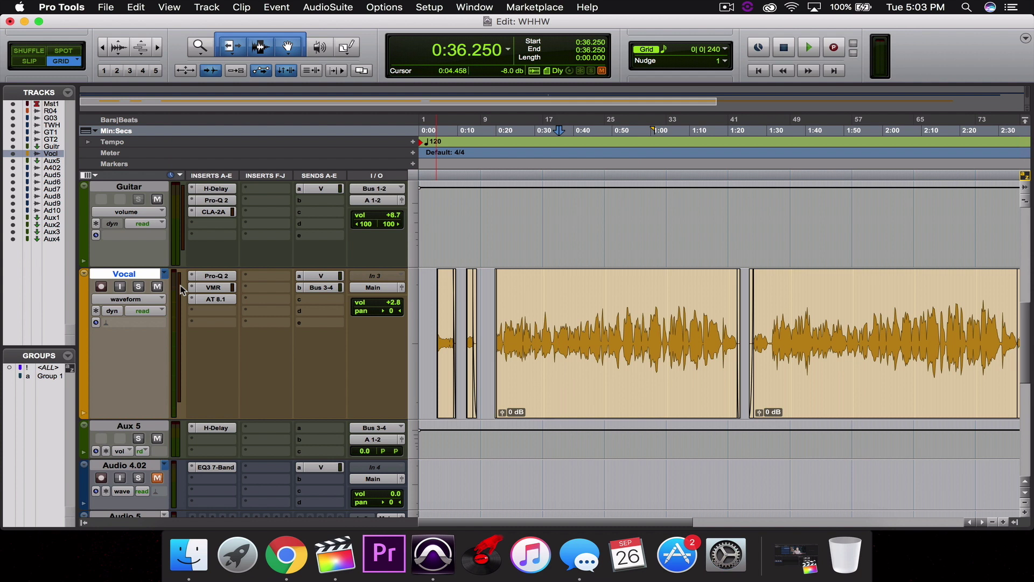
key(space)
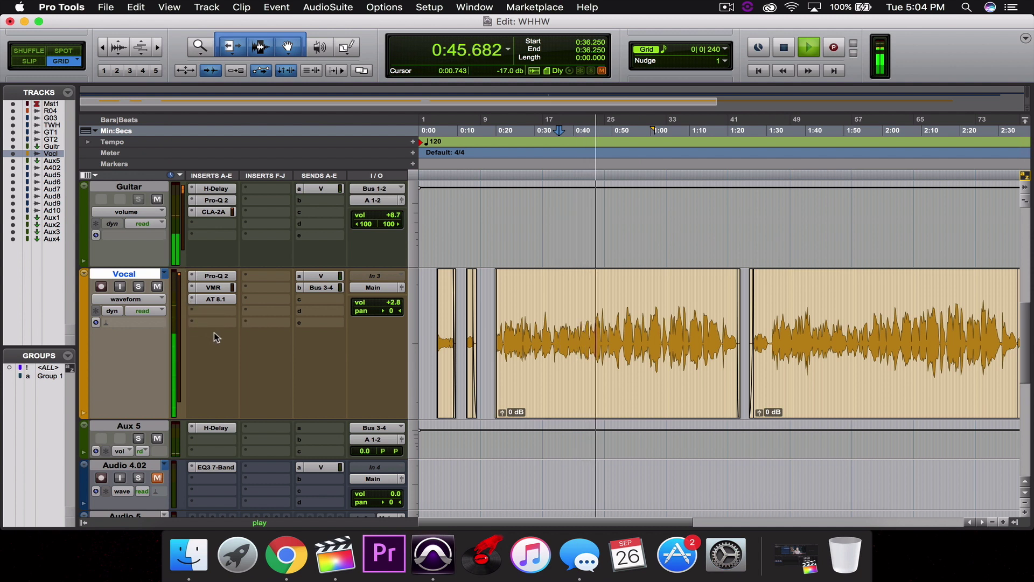
click(218, 288)
drag(361, 27, 597, 38)
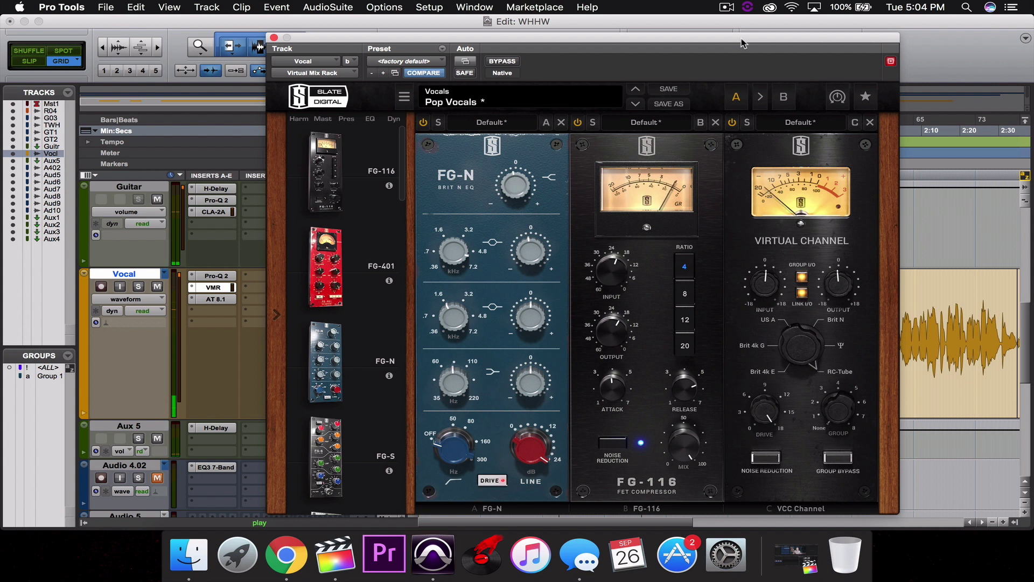
Step: Examine the FG-116's gain reduction and the vocal level on the louder passage from 2:06.500, and close the Virtual Mix Rack window
drag(741, 44, 494, 48)
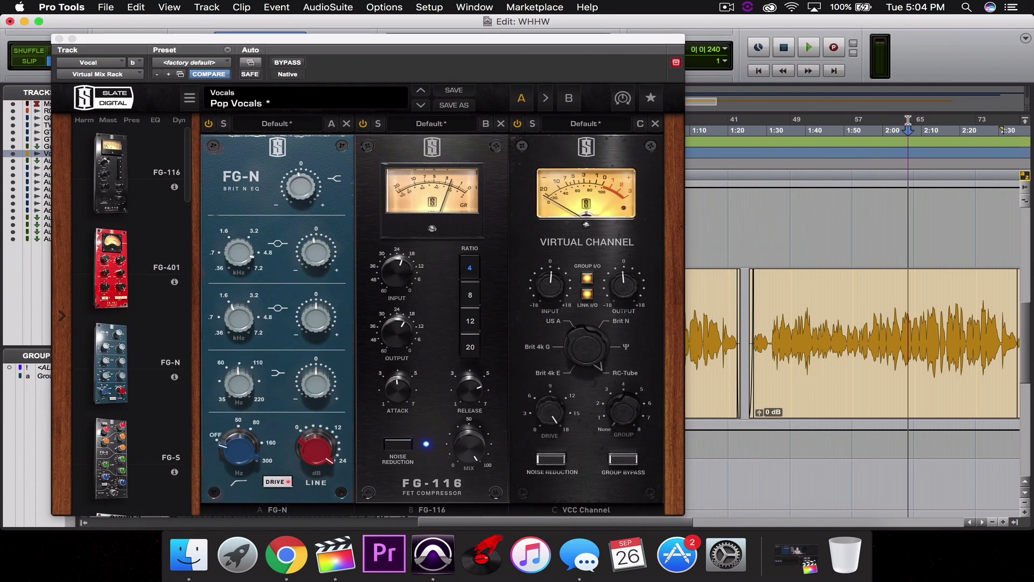
drag(614, 48, 926, 63)
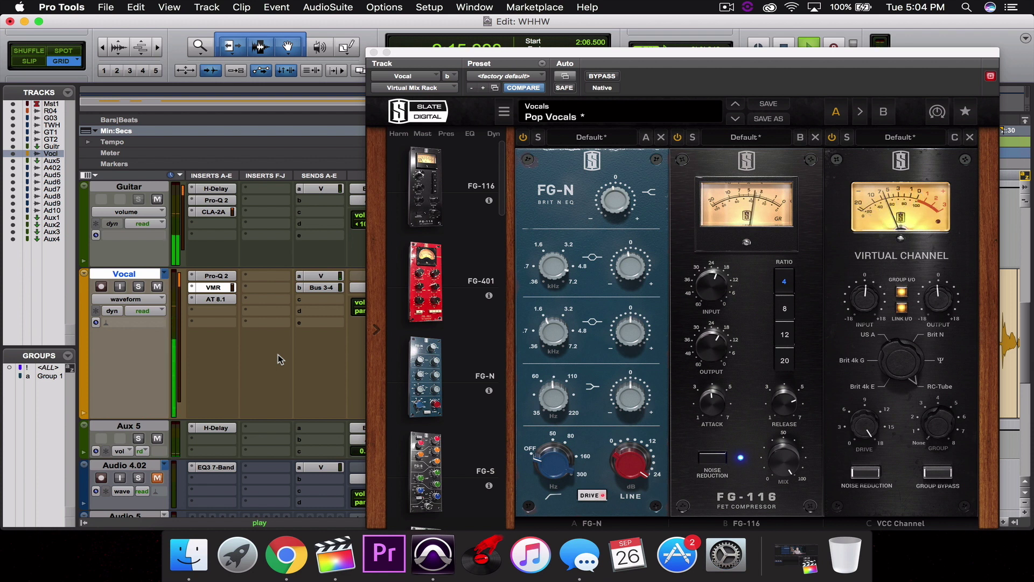
click(374, 52)
Step: Play the vocal from 0:31.750, comparing the sound with the Virtual Mix Rack insert bypassed and enabled, and replay the passage with it enabled
click(541, 132)
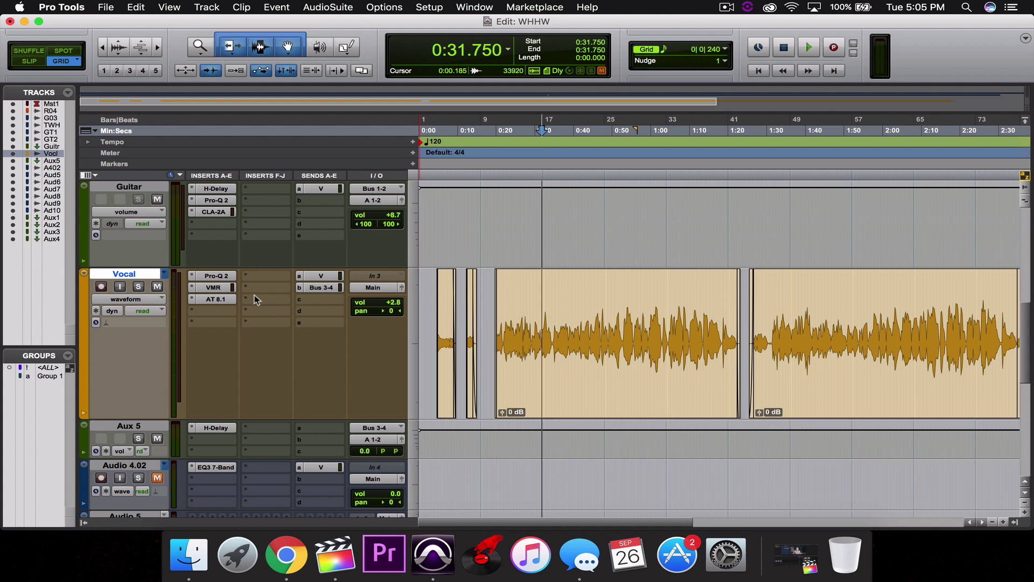
key(space)
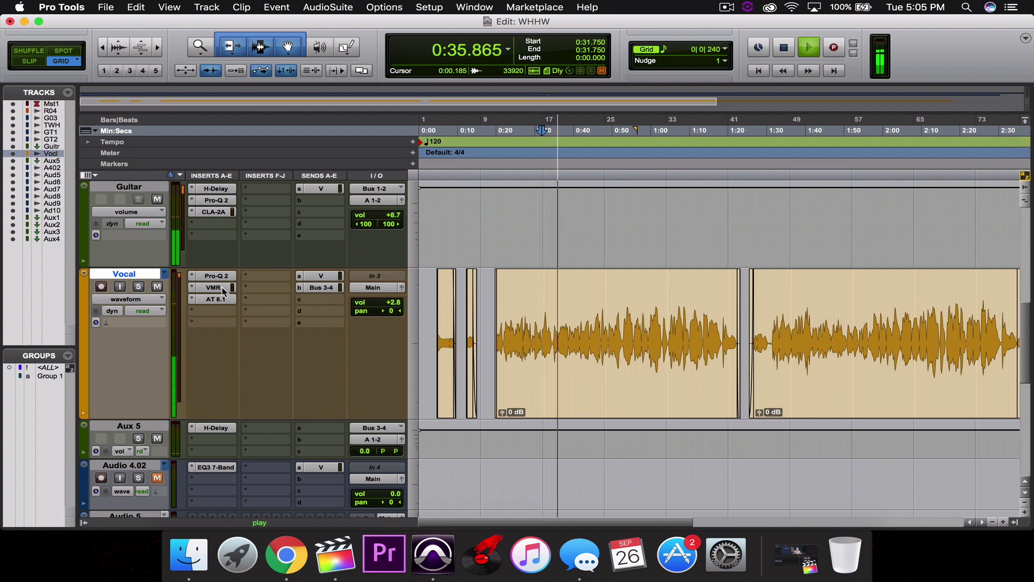
super+click(216, 287)
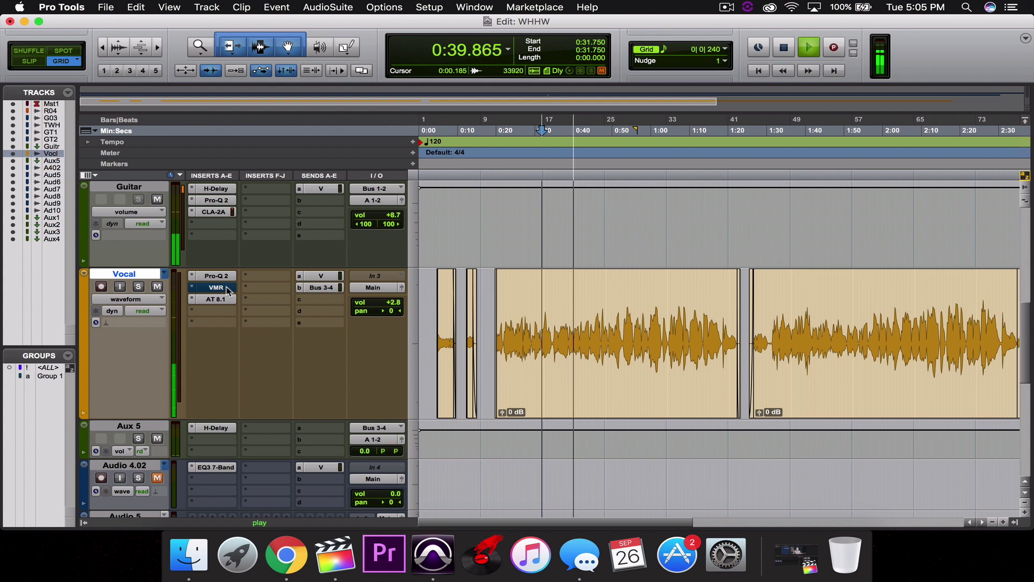
super+click(226, 290)
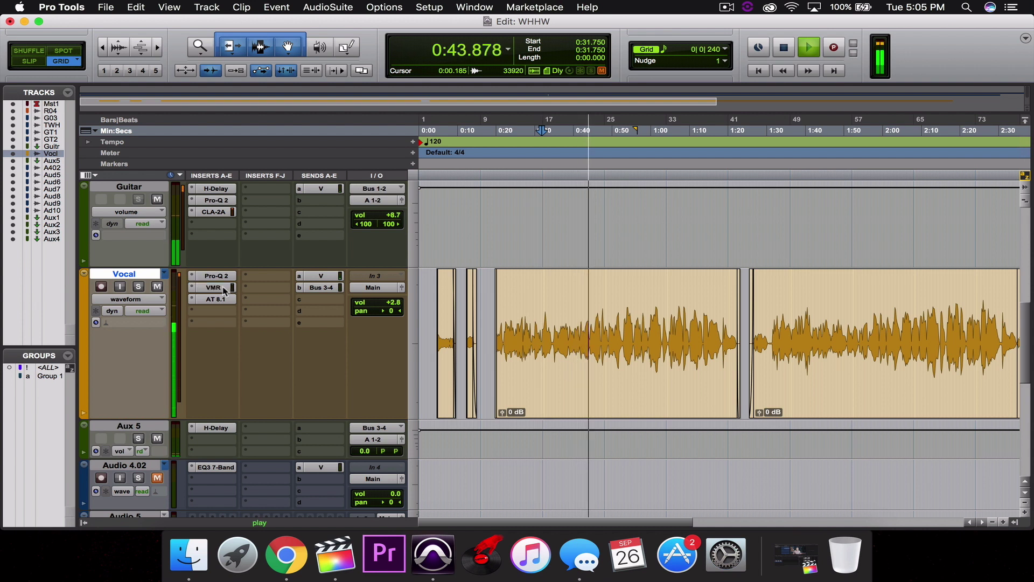
super+click(225, 290)
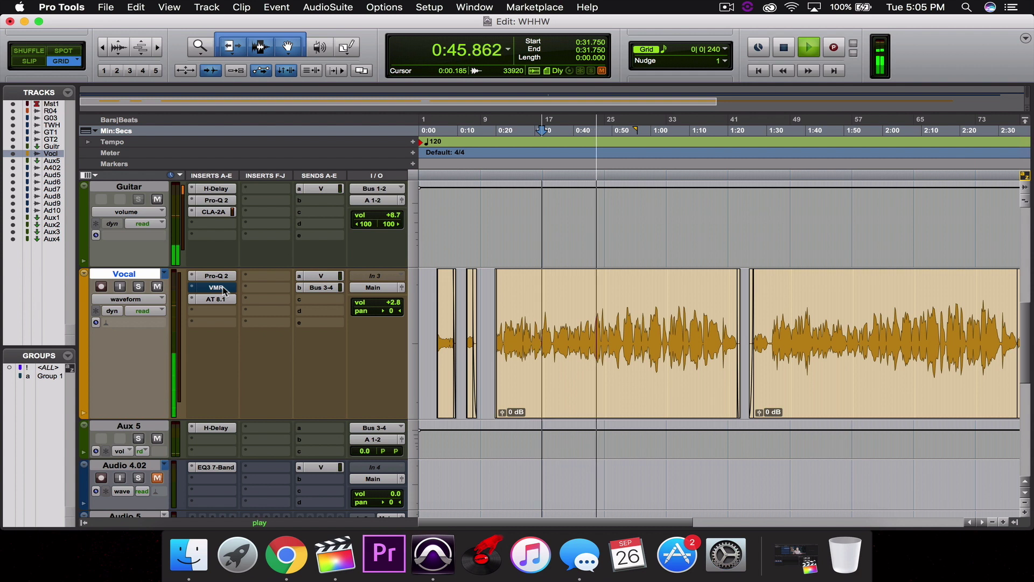
super+click(225, 290)
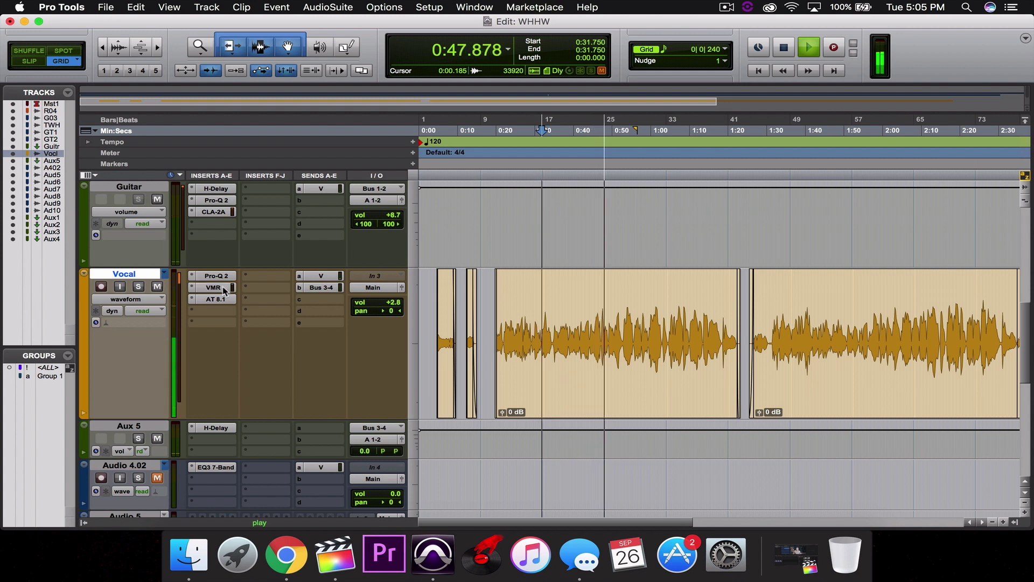
key(space)
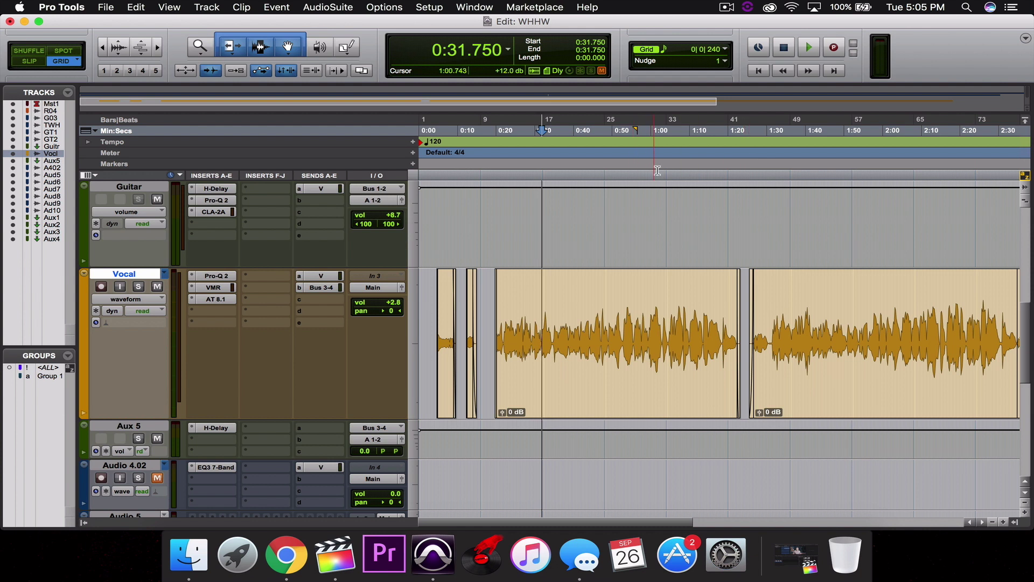
key(space)
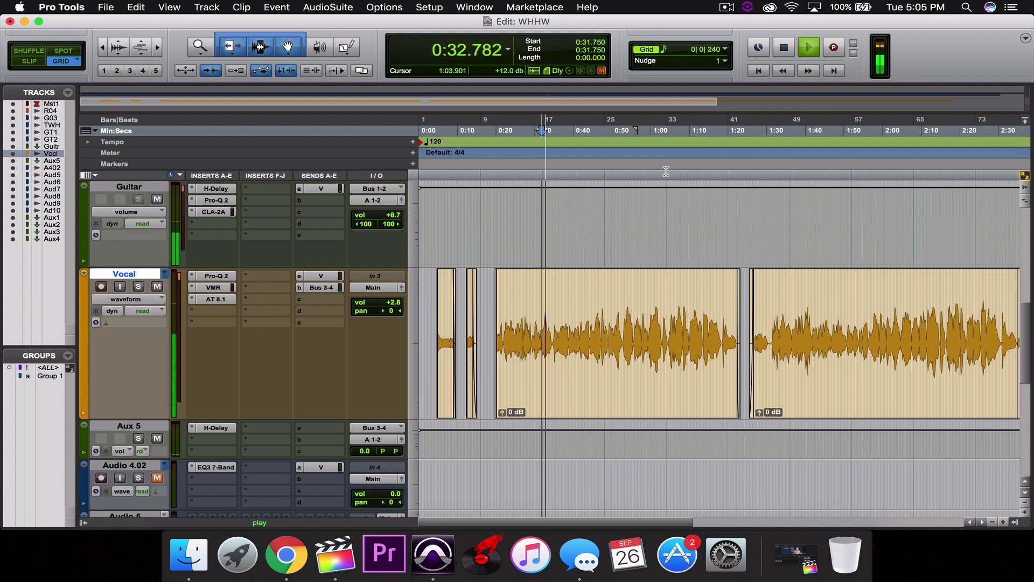